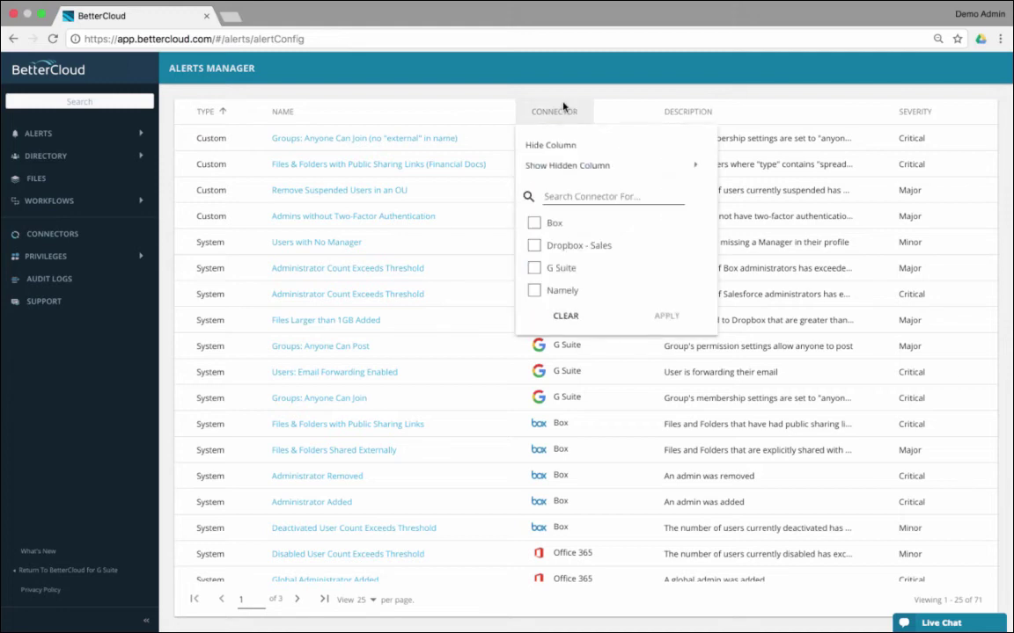
# Filter the alerts to the G Suite connector and open the "Groups: Anyone Can View" alert for editing
pyautogui.click(536, 269)
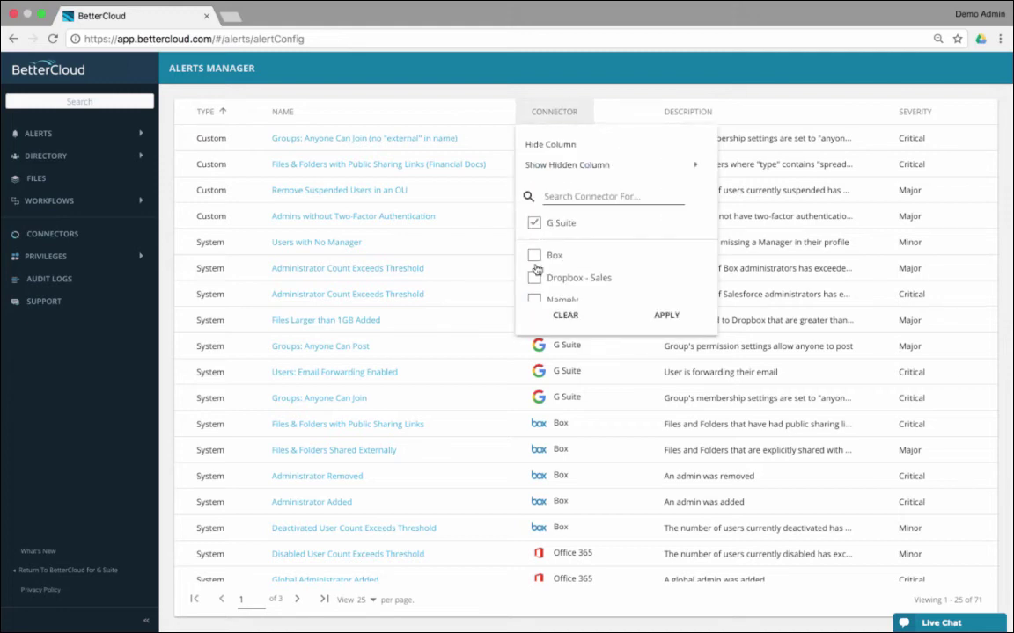
pyautogui.click(663, 314)
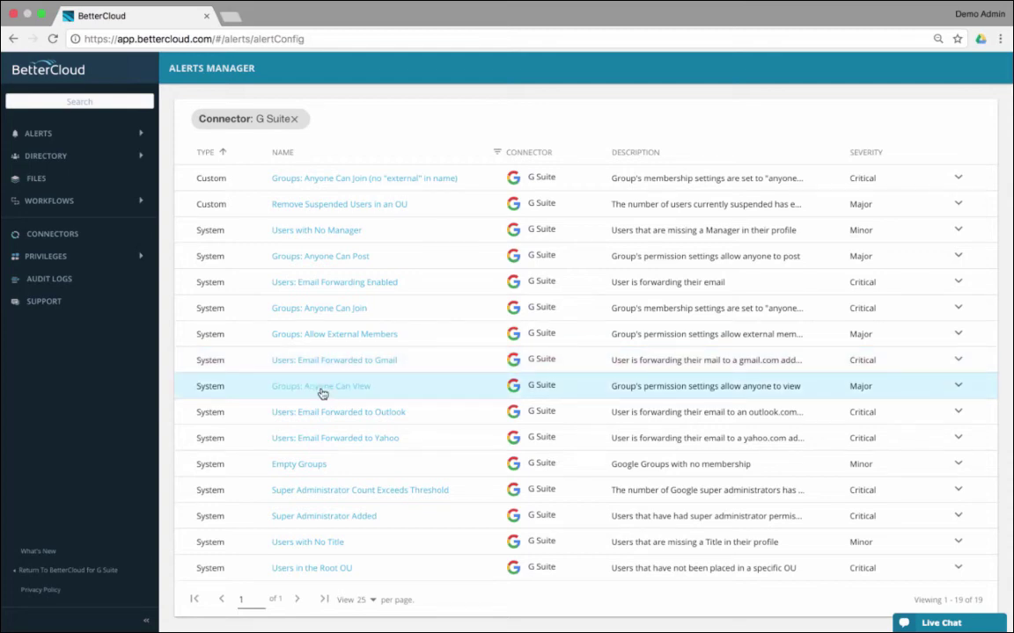
pyautogui.click(692, 398)
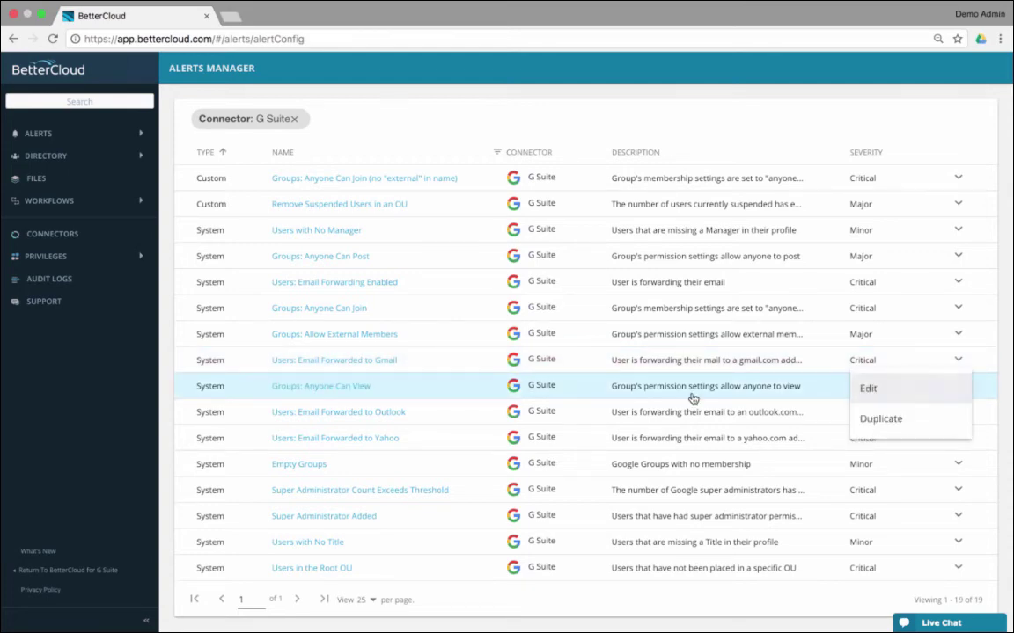
pyautogui.click(887, 392)
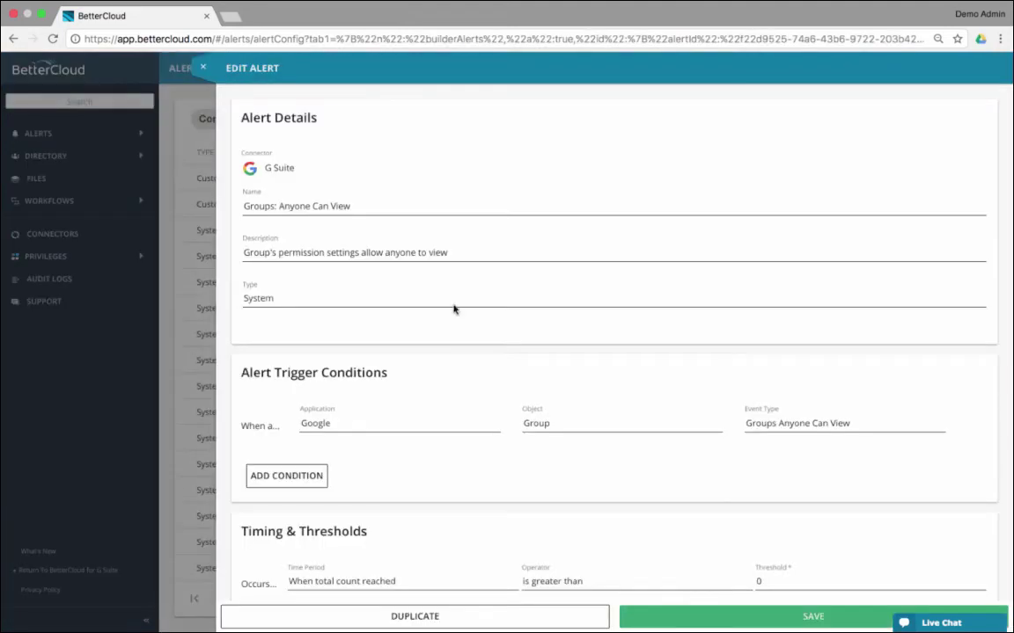
# Start adding a trigger condition and name the custom copy of the alert "Groups that anyone can view not external"
pyautogui.click(350, 463)
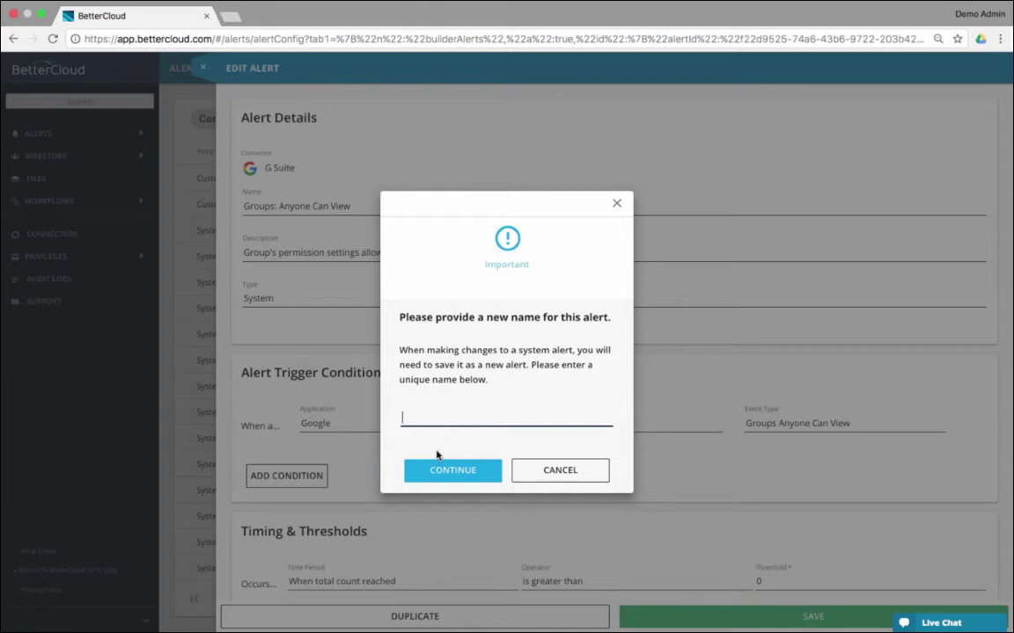
pyautogui.write('Groups that anyone can view ')
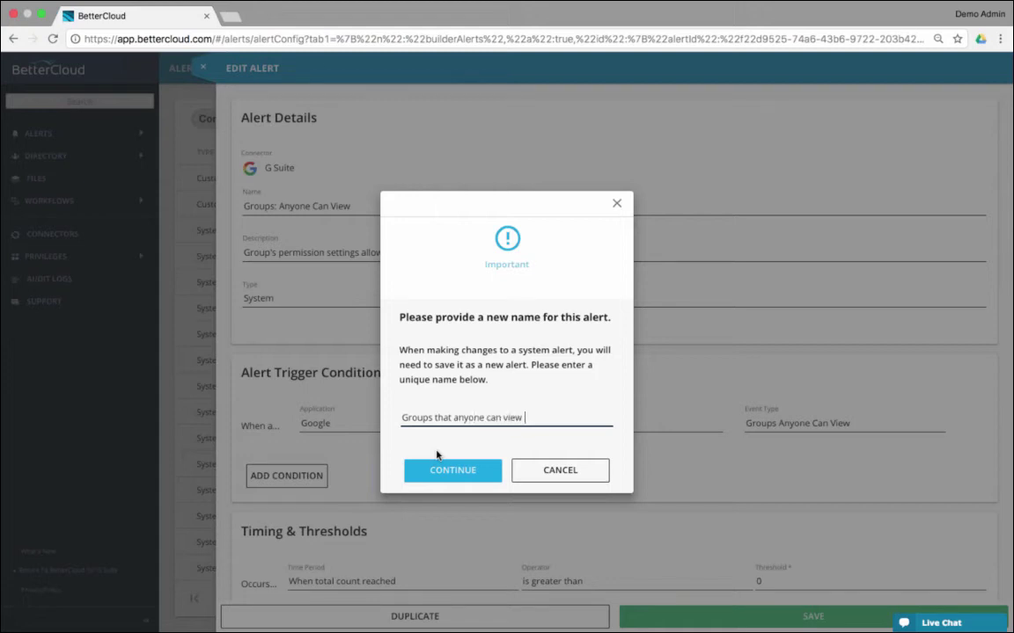
pyautogui.write('not external')
pyautogui.click(440, 466)
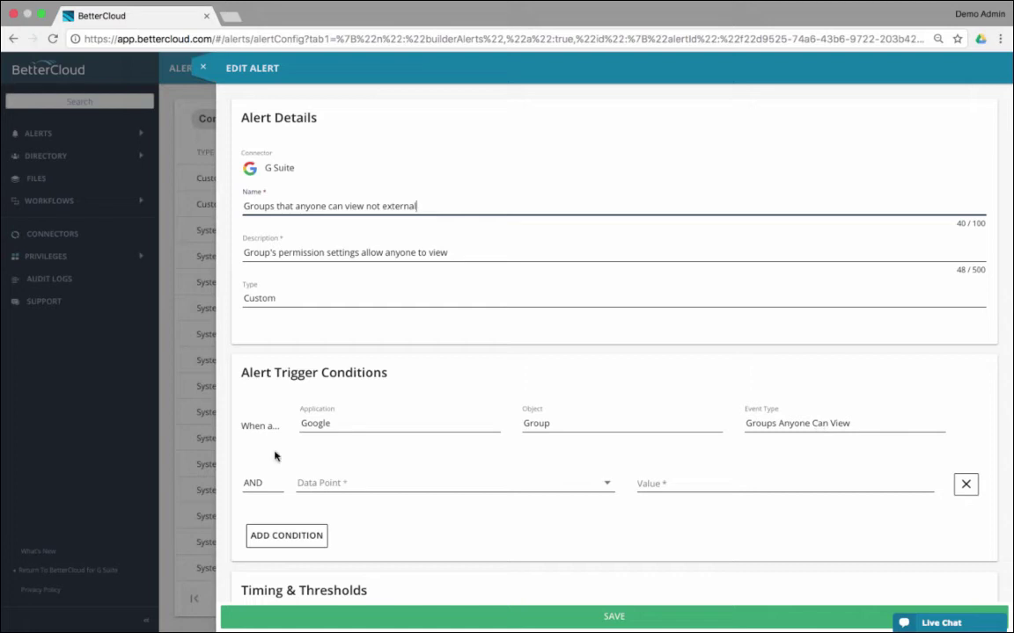
# Define the new trigger condition so that the group's Email contains "External"
pyautogui.click(303, 483)
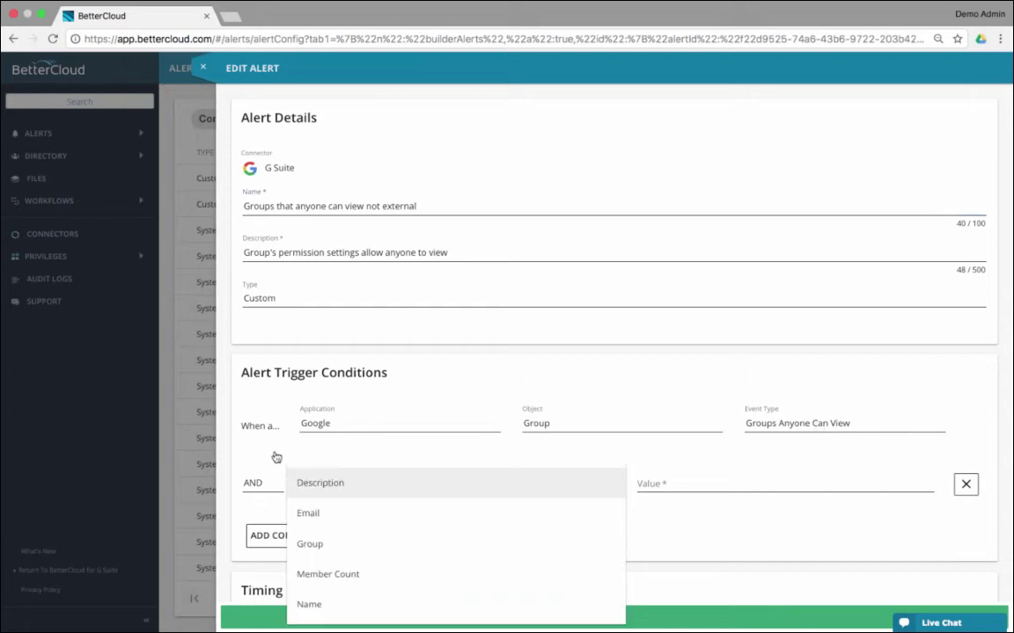
pyautogui.click(347, 513)
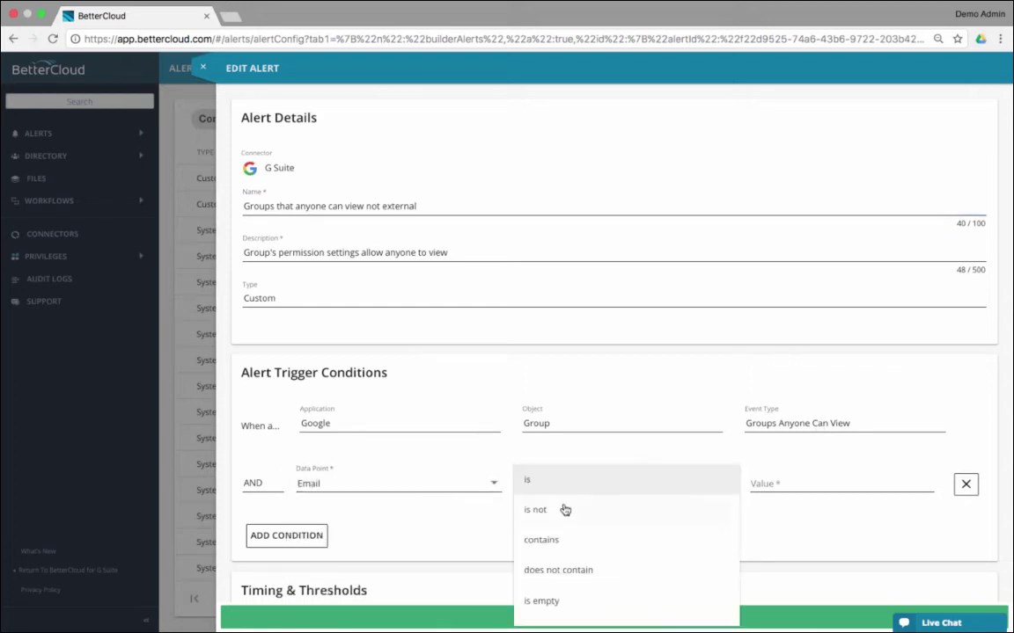
pyautogui.click(552, 540)
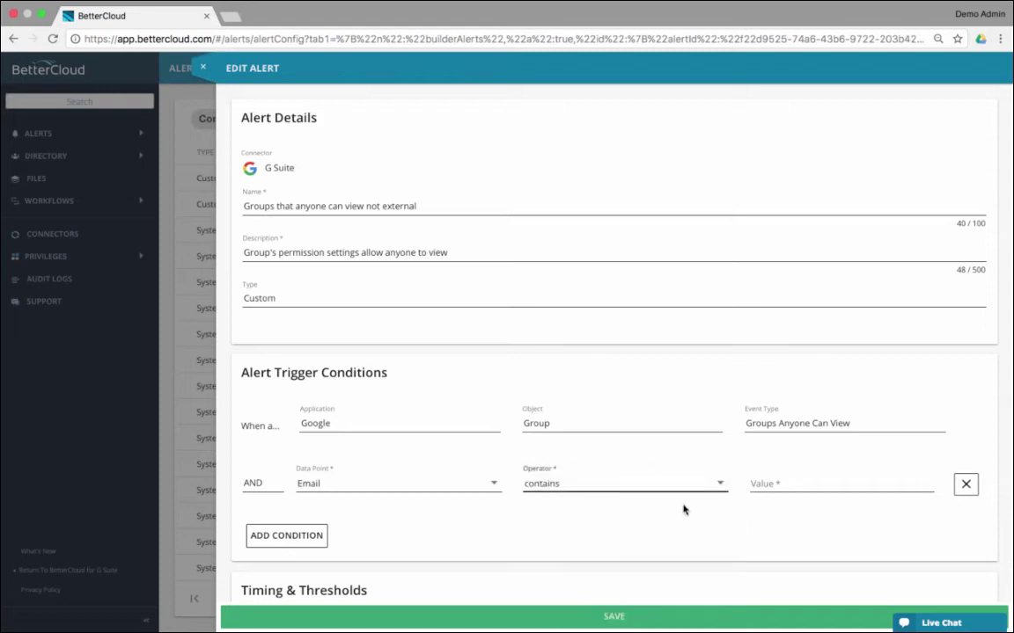
pyautogui.write('External')
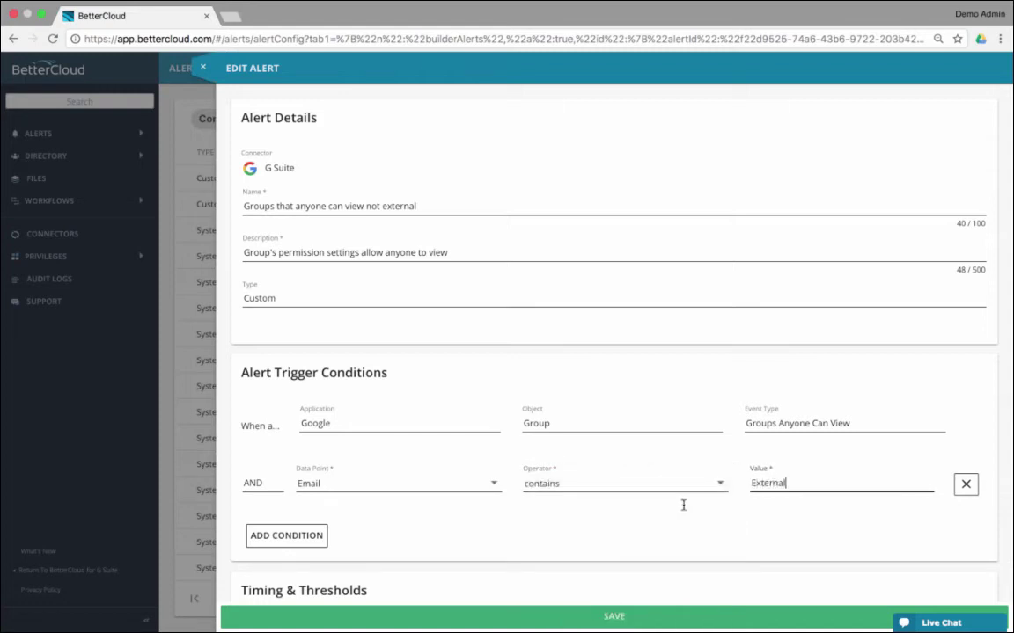
# Add a second trigger condition that Name contains "External", and remove the Email condition
pyautogui.press('Return')
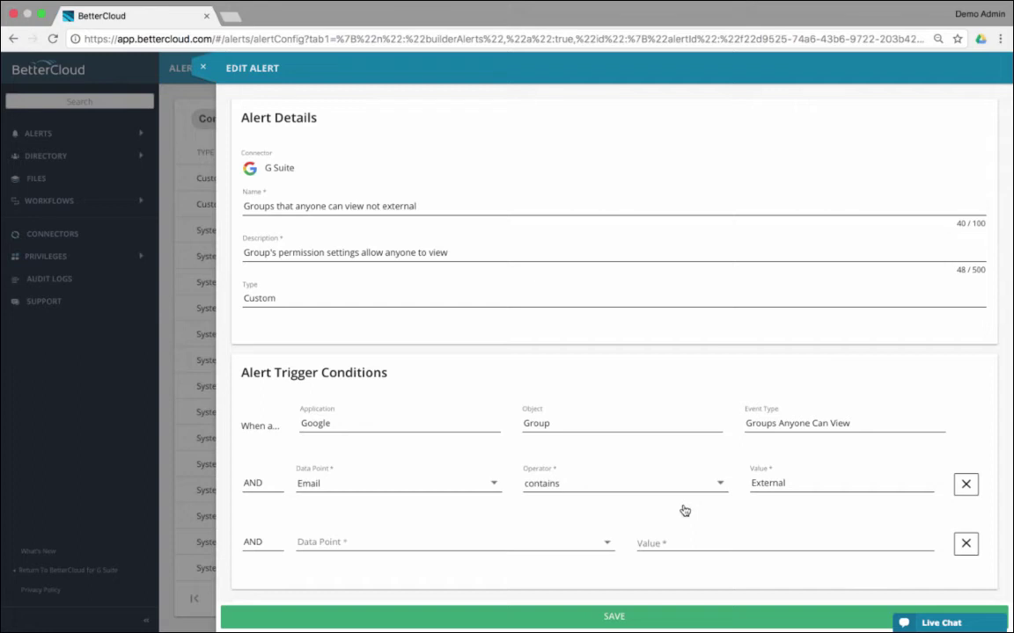
pyautogui.click(328, 607)
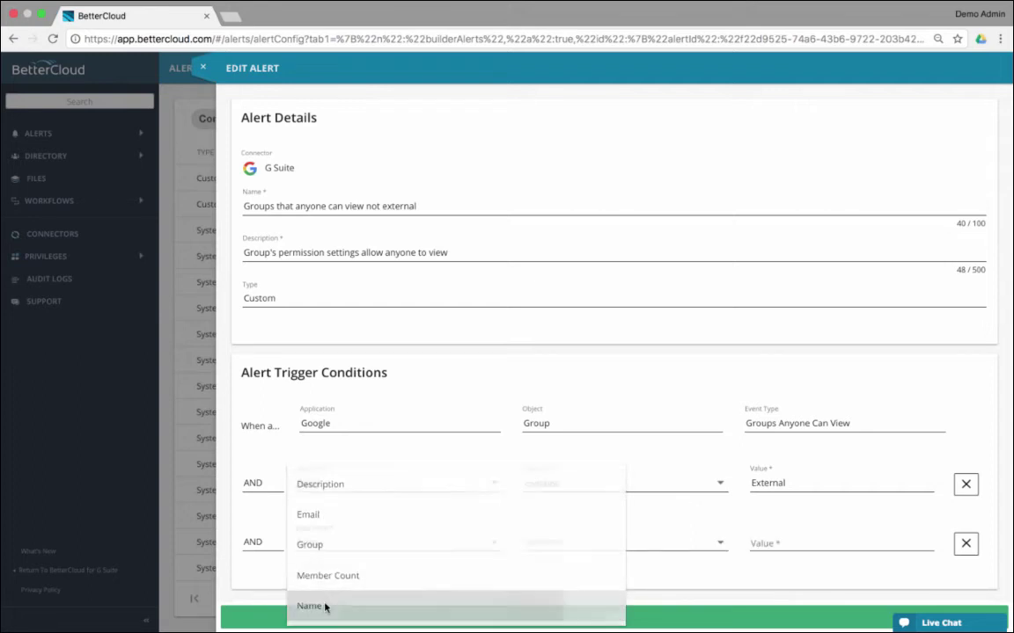
pyautogui.click(581, 541)
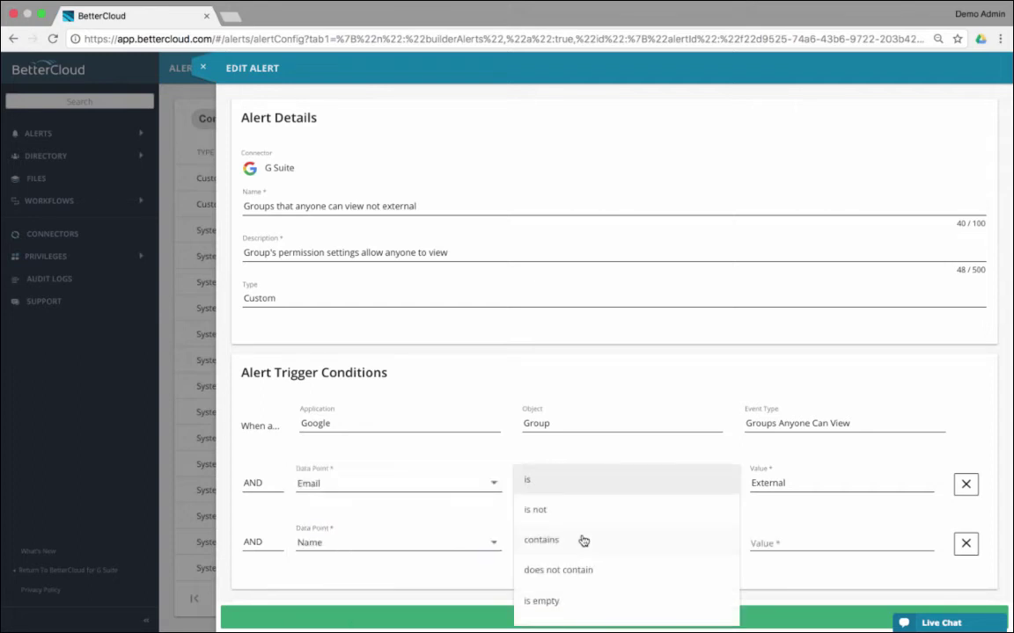
pyautogui.click(562, 543)
pyautogui.click(747, 543)
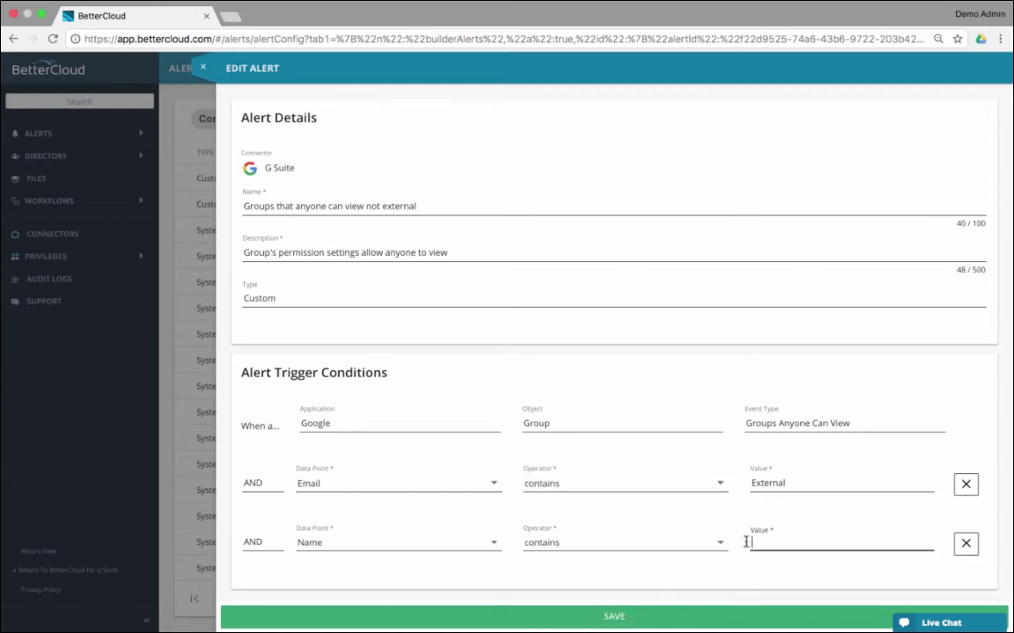
pyautogui.write('External')
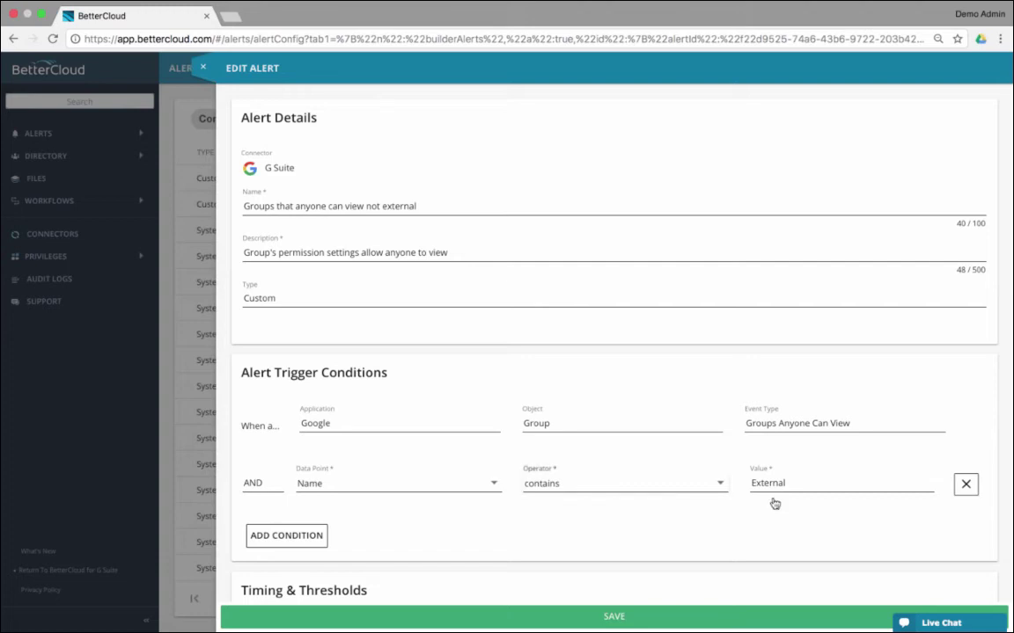
# Change the Name condition's operator to "does not contain" and close the alert without saving after checking its thresholds and notifications
pyautogui.click(709, 498)
pyautogui.click(552, 504)
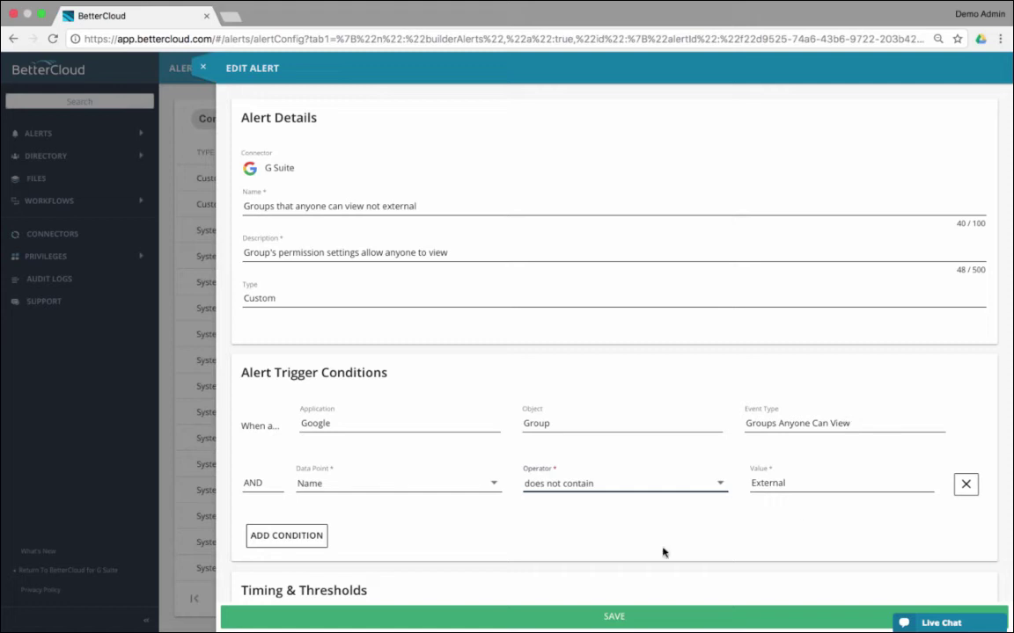
pyautogui.scroll(-5, 664, 552)
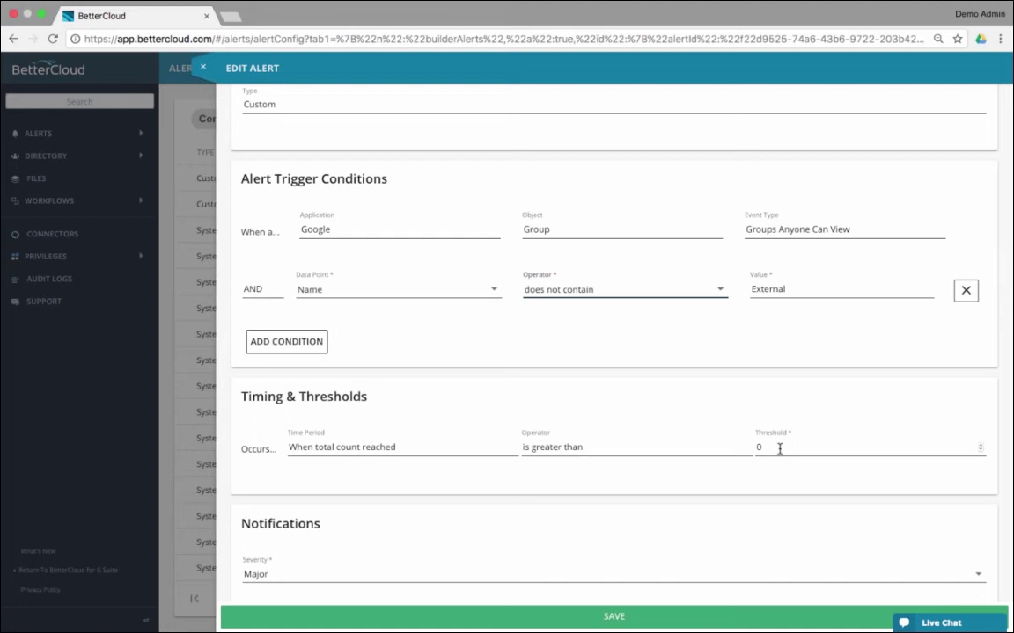
pyautogui.scroll(-3, 778, 451)
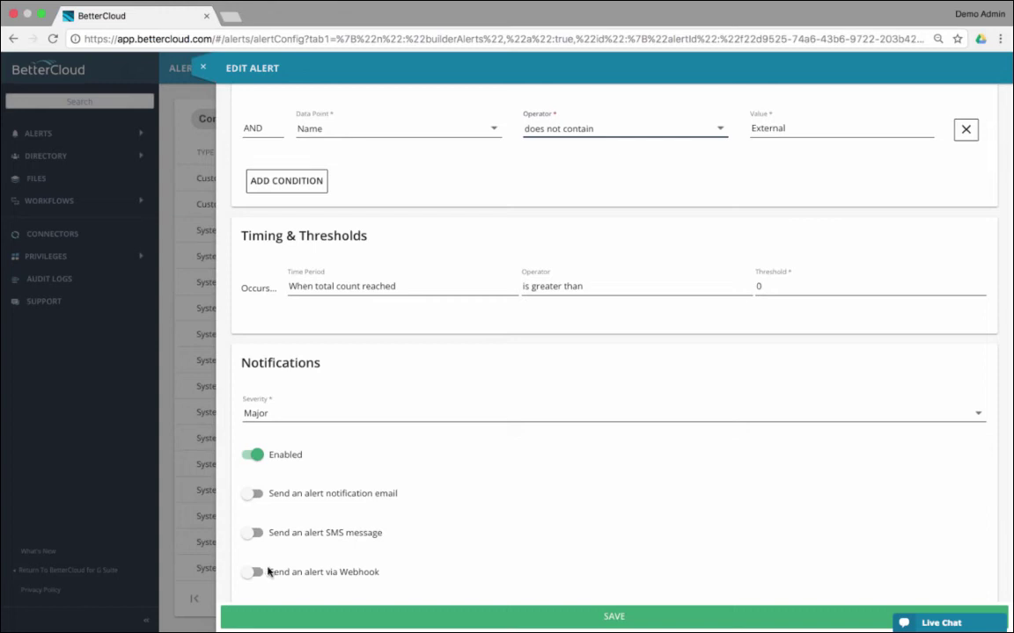
pyautogui.click(180, 58)
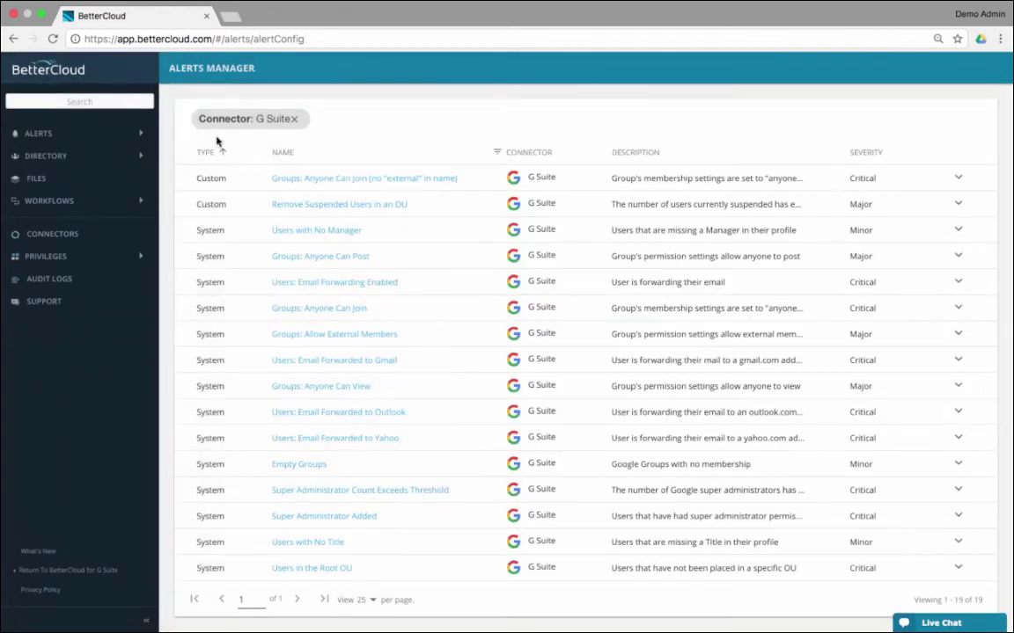
# Create a new workflow triggered by the Google alert "Groups: Anyone Can View"
pyautogui.click(64, 207)
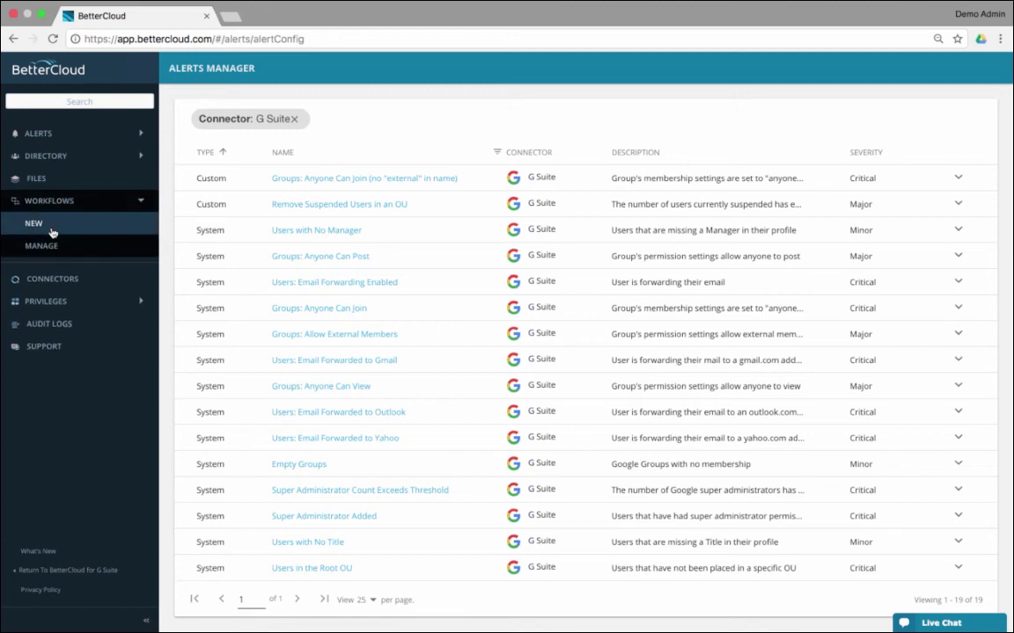
pyautogui.click(52, 231)
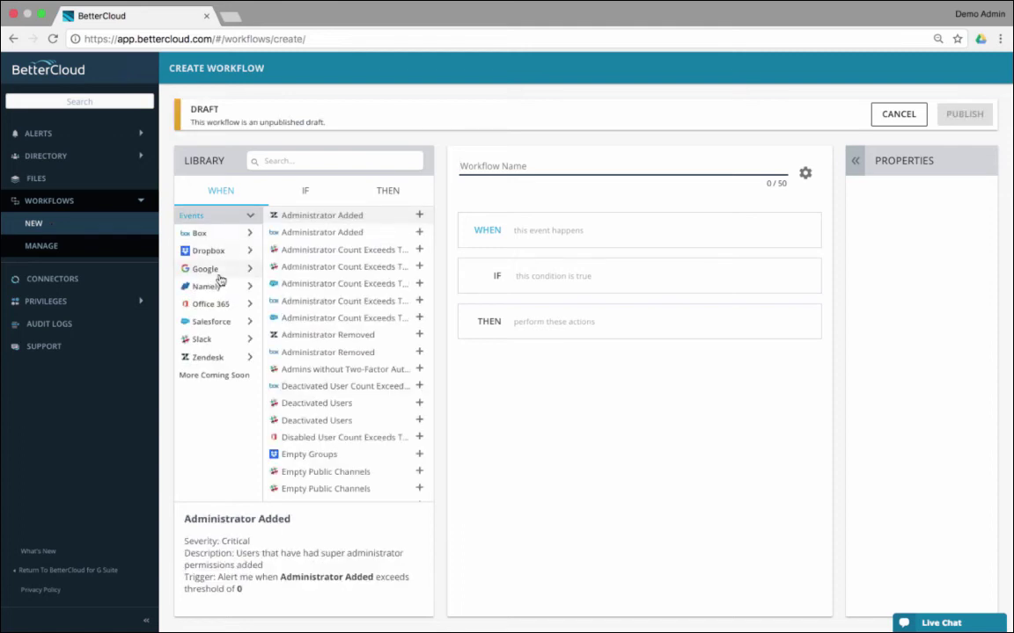
pyautogui.click(219, 273)
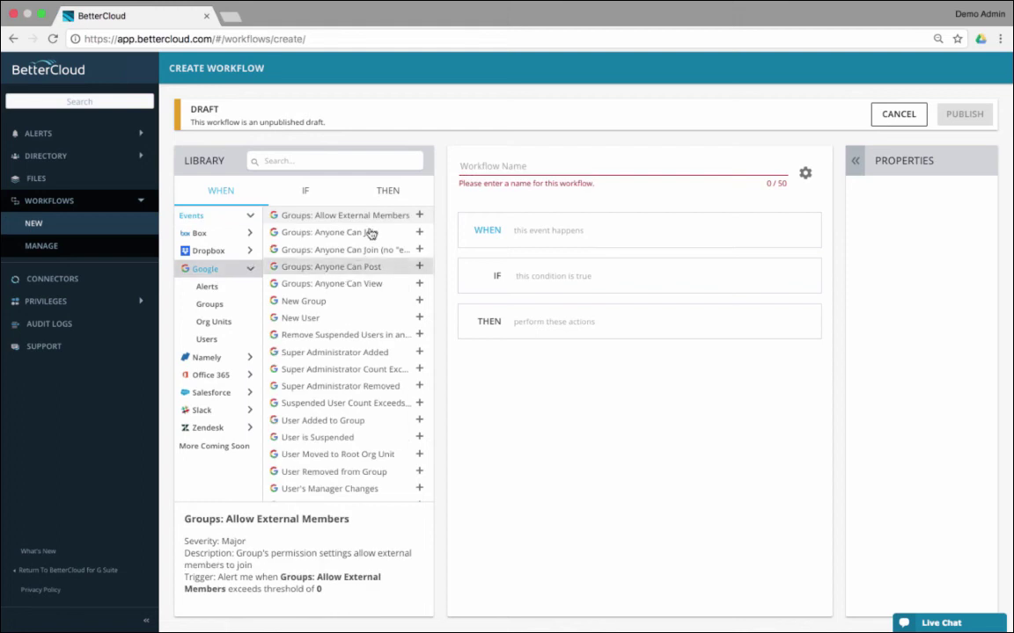
pyautogui.click(419, 285)
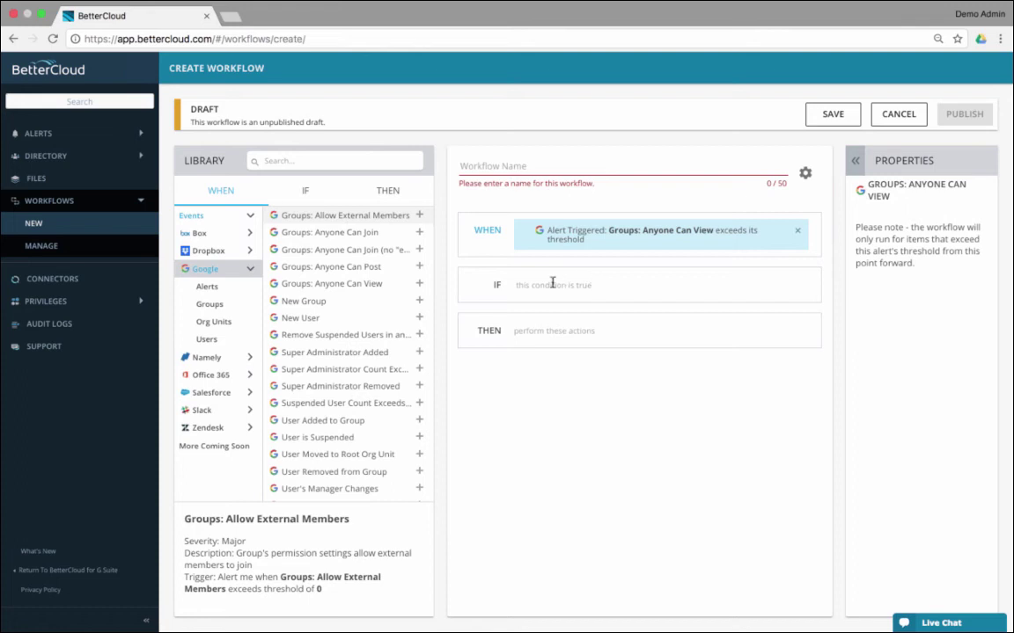
# Find the Google actions matching "send" and add Send Email To User as the workflow's first action
pyautogui.click(390, 189)
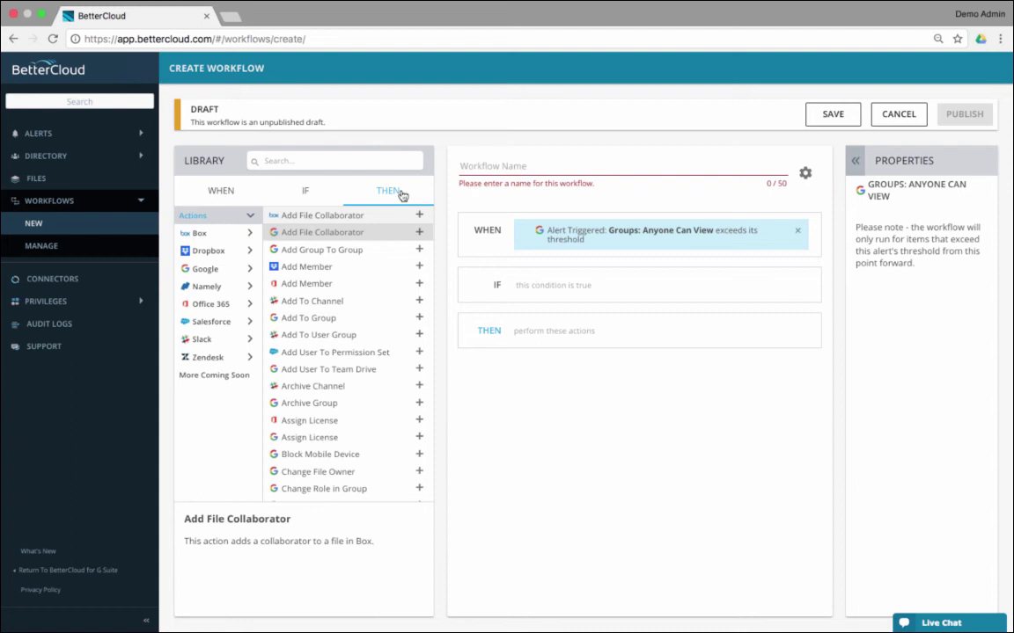
pyautogui.click(207, 275)
pyautogui.click(286, 170)
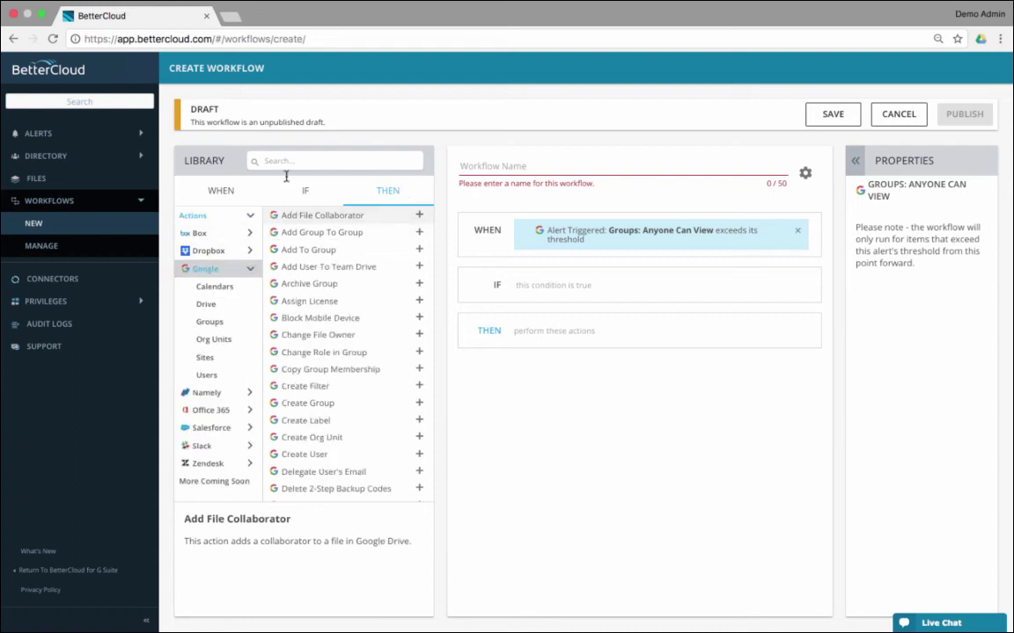
pyautogui.write('send')
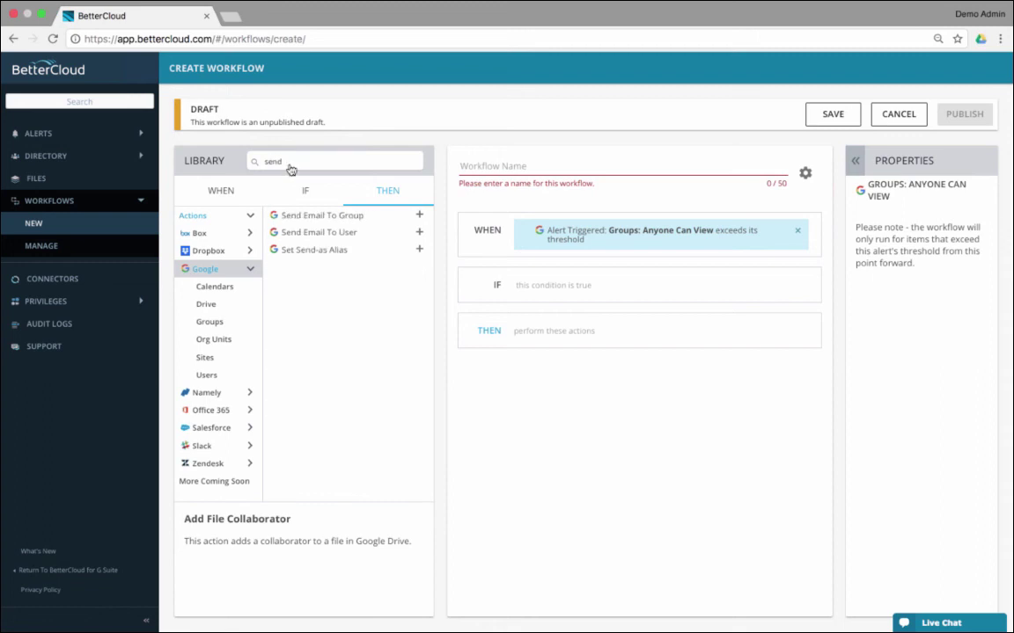
pyautogui.click(421, 233)
# Address the email action to the admin account and set its CC to the Email of the triggering G Suite group
pyautogui.click(683, 333)
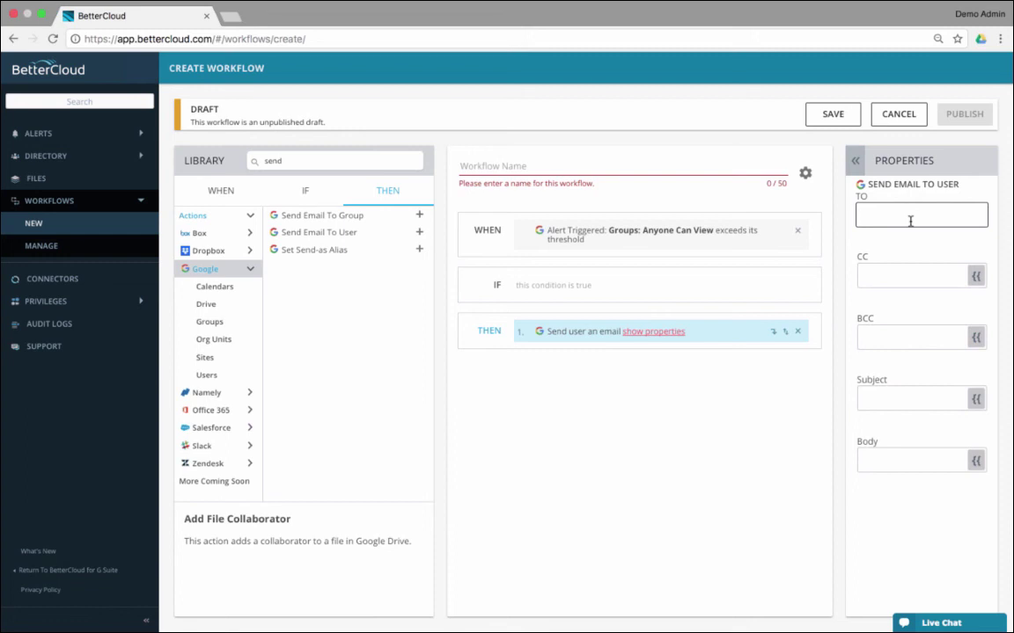
pyautogui.write('adm')
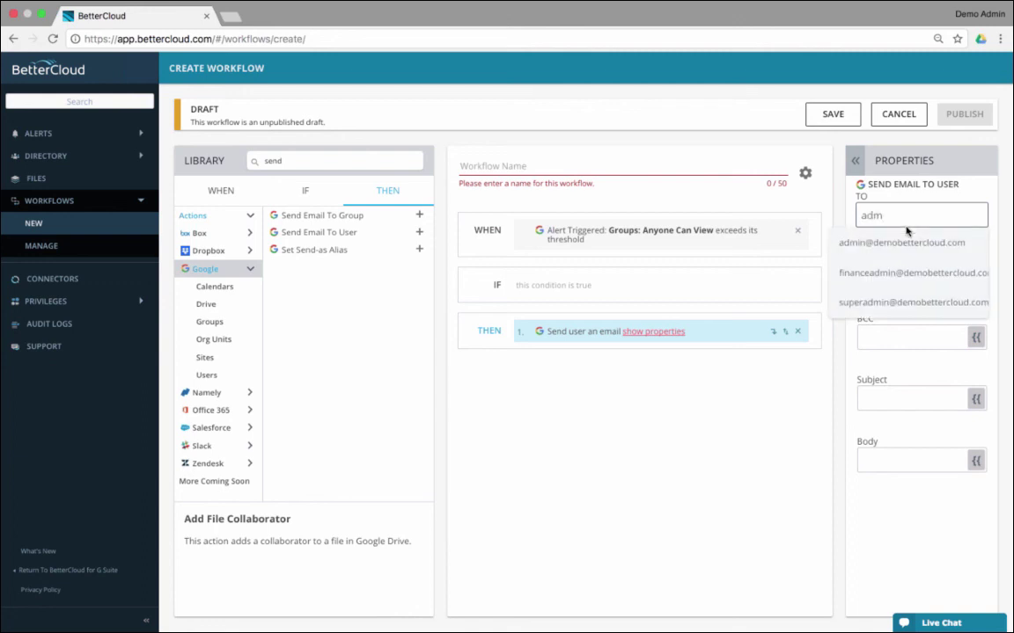
pyautogui.click(846, 243)
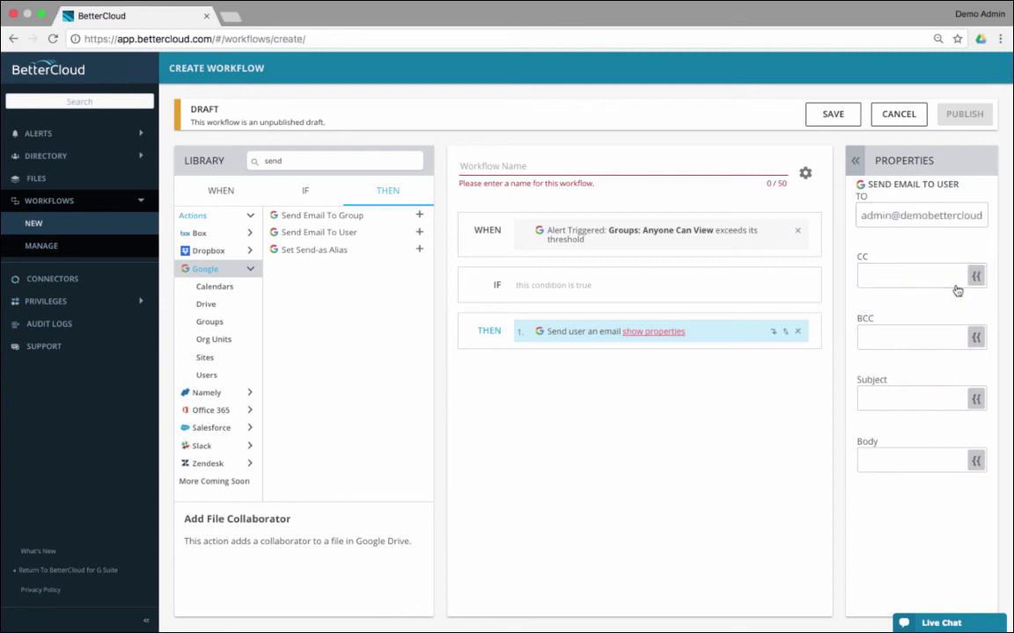
pyautogui.click(894, 283)
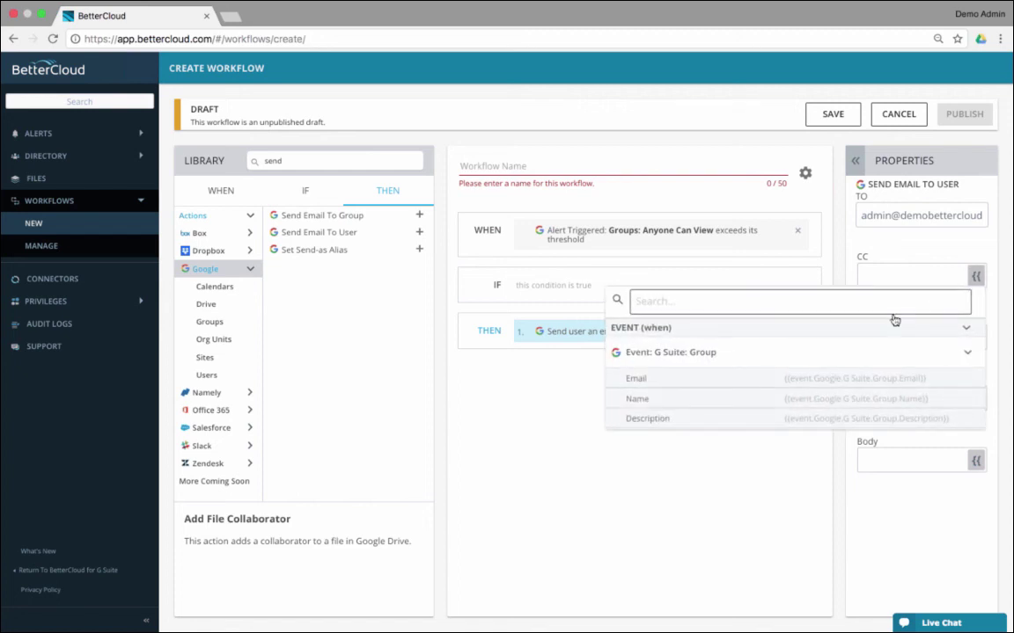
pyautogui.click(831, 381)
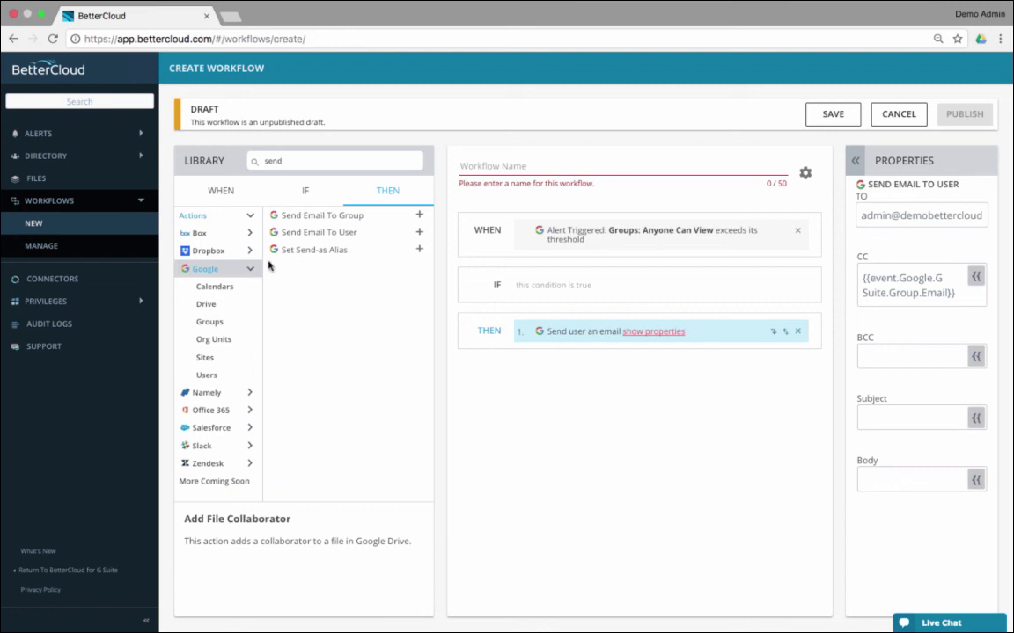
# Search the Google actions for "set g" and add Set Group Membership Settings as the second action
pyautogui.click(293, 162)
pyautogui.press('BackSpace')
pyautogui.press('BackSpace')
pyautogui.write('t')
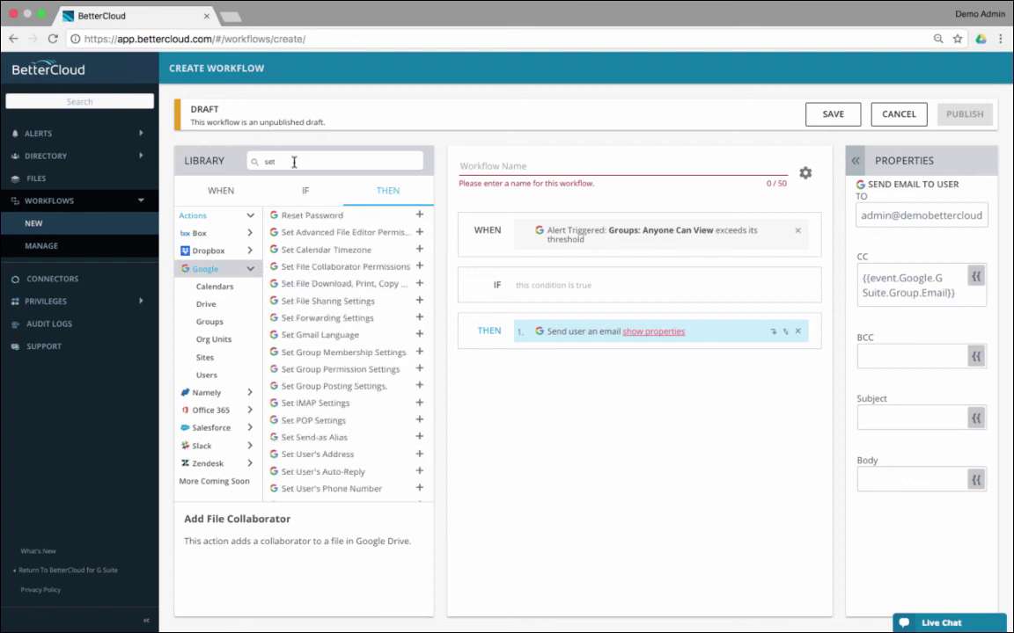
pyautogui.write(' g')
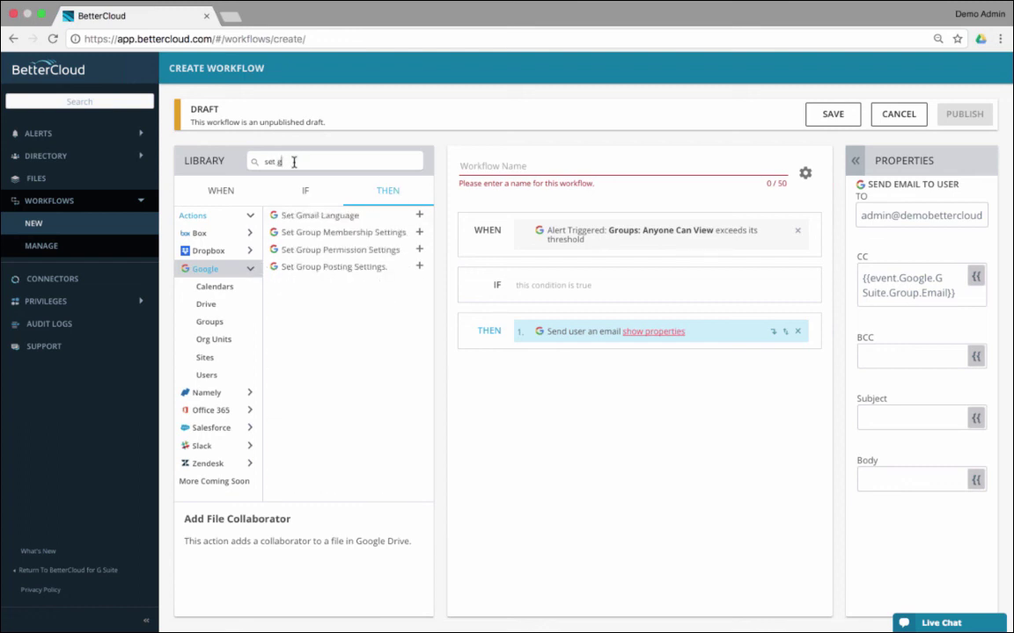
pyautogui.click(420, 233)
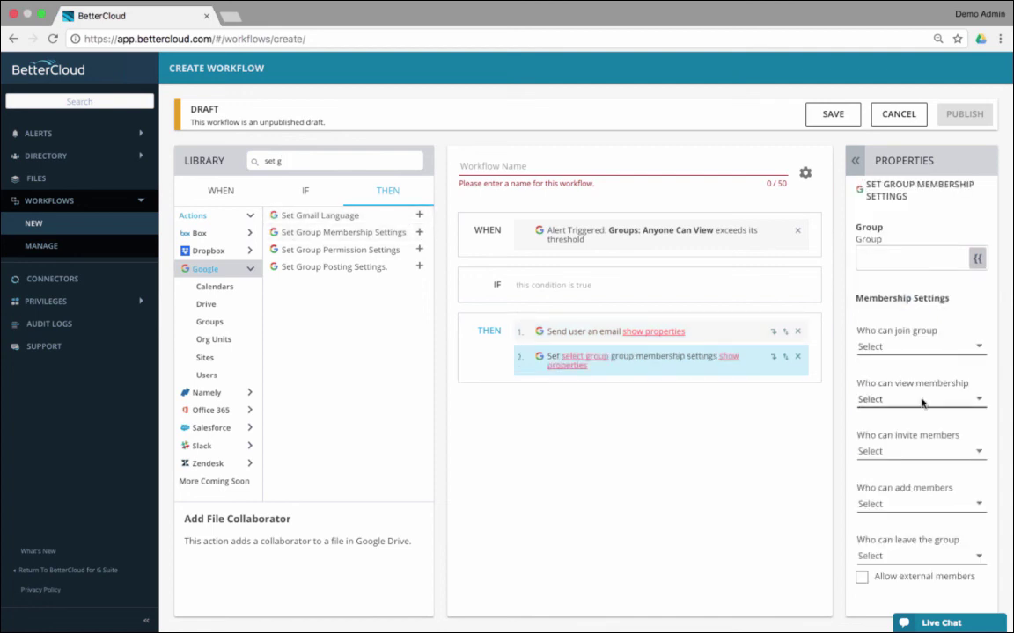
# Set who can view membership to All In Domain Can View and apply the action to the triggering event's Google Group
pyautogui.click(934, 347)
pyautogui.click(858, 434)
pyautogui.click(975, 260)
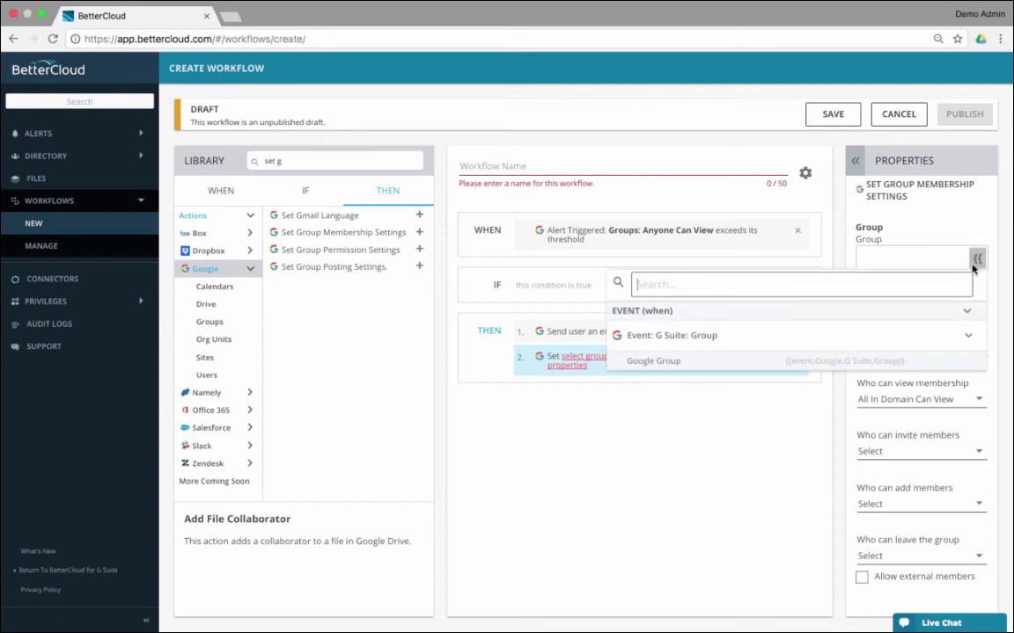
pyautogui.click(753, 362)
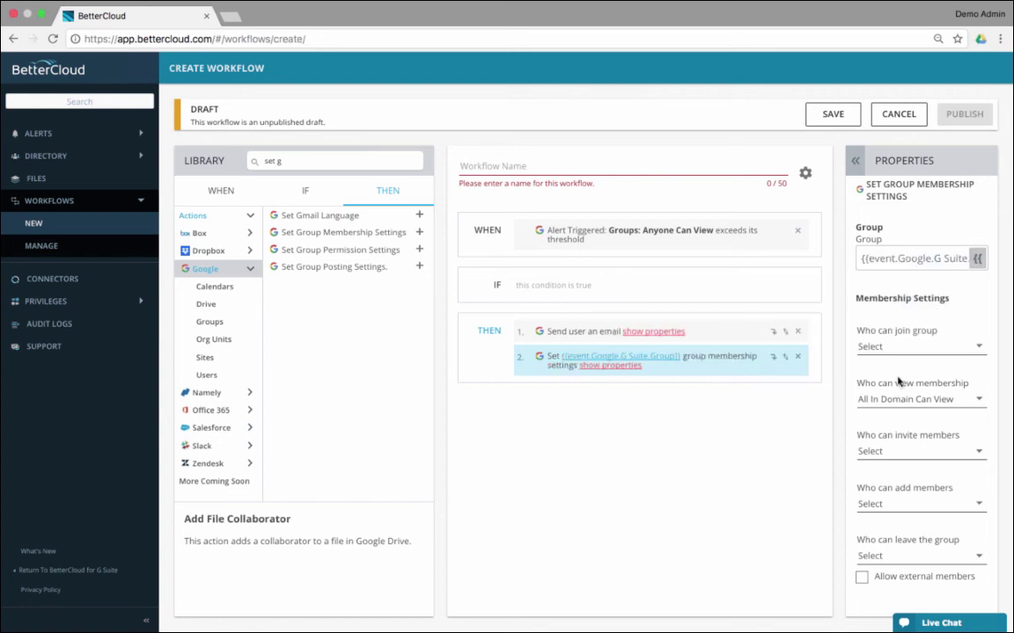